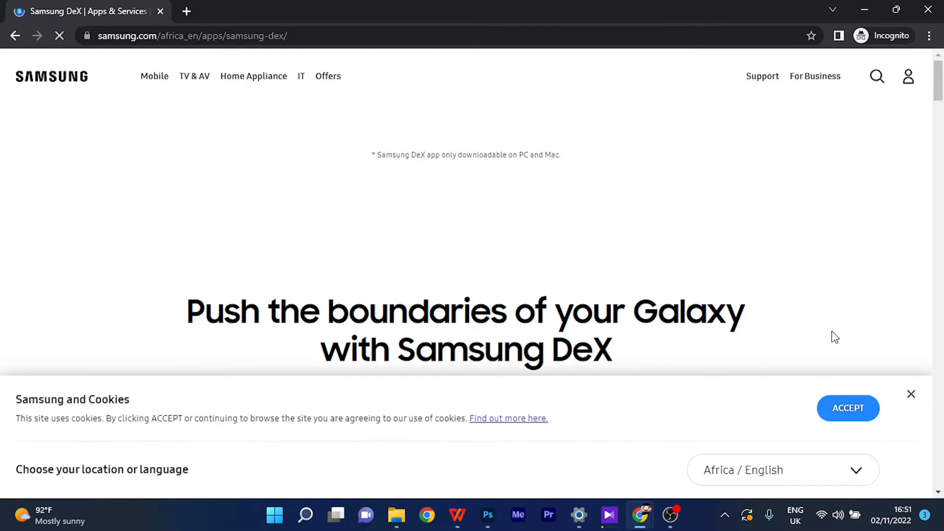
# Step: Dismiss the Samsung cookie banner and scroll to the FOR WINDOWS 10 AND ABOVE download button
pyautogui.click(912, 396)
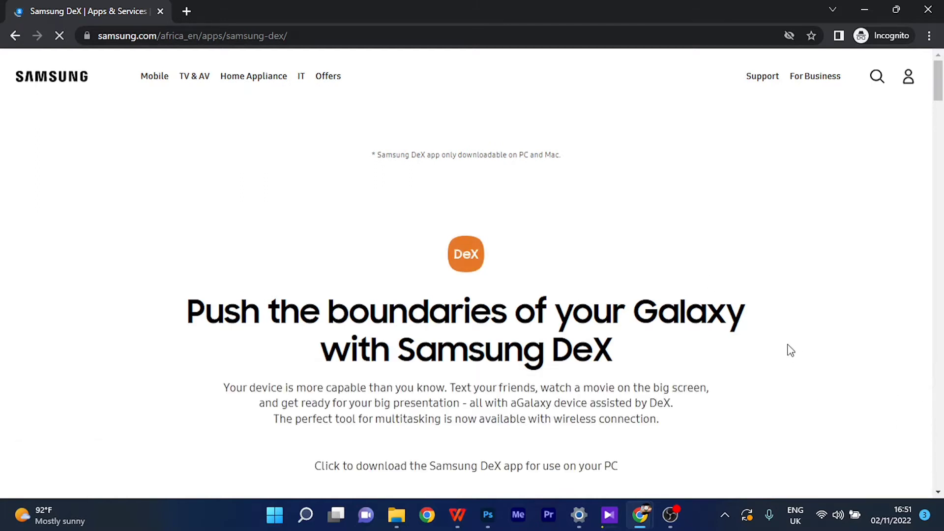
pyautogui.scroll(-1, 790, 351)
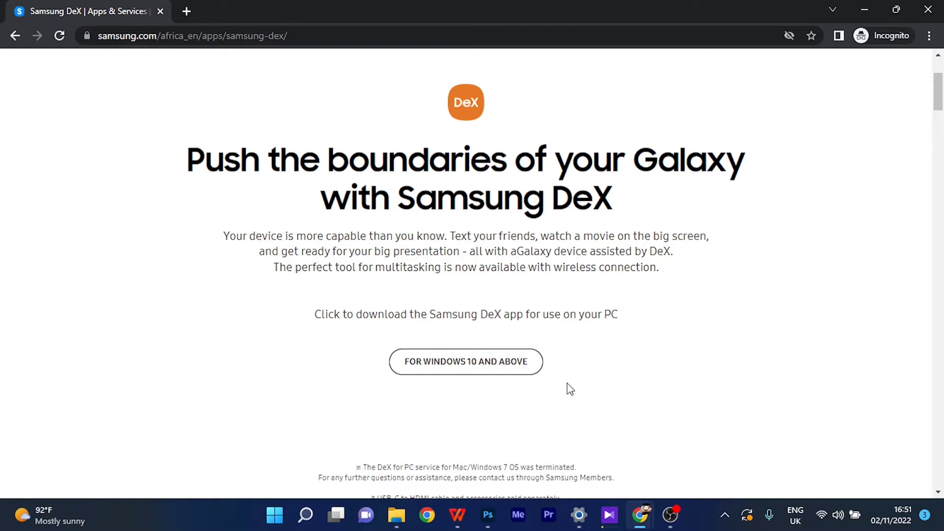
# Step: Download the 95.4 MB SamsungDeXSetupWin (2).exe installer, pausing and resuming it until complete
pyautogui.click(498, 358)
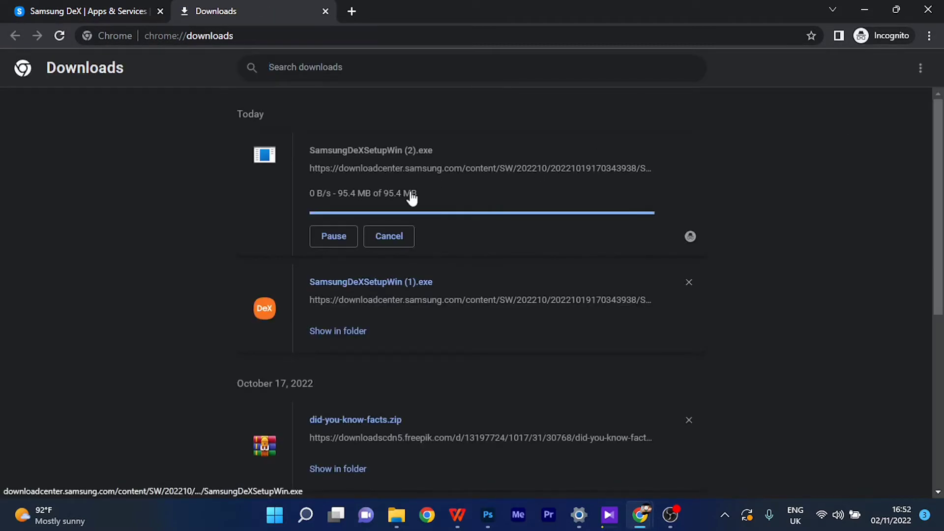
pyautogui.click(340, 238)
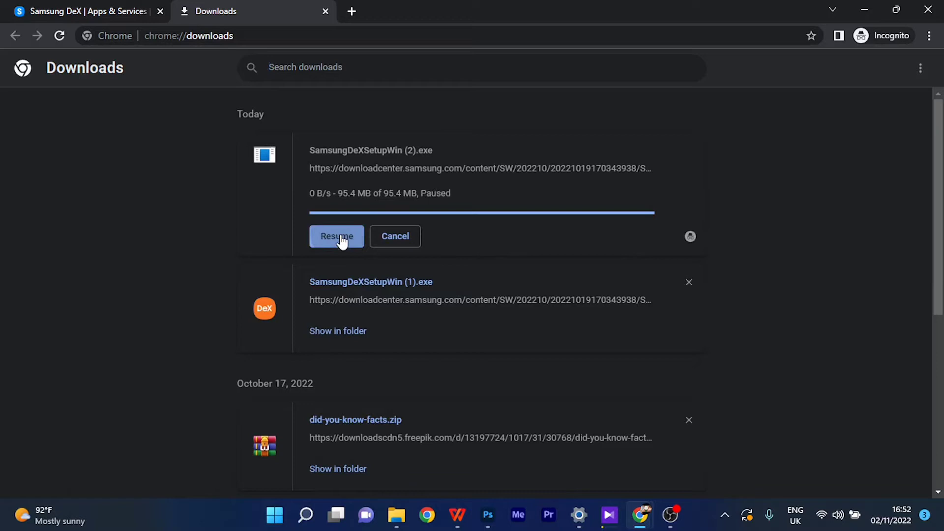
pyautogui.click(339, 239)
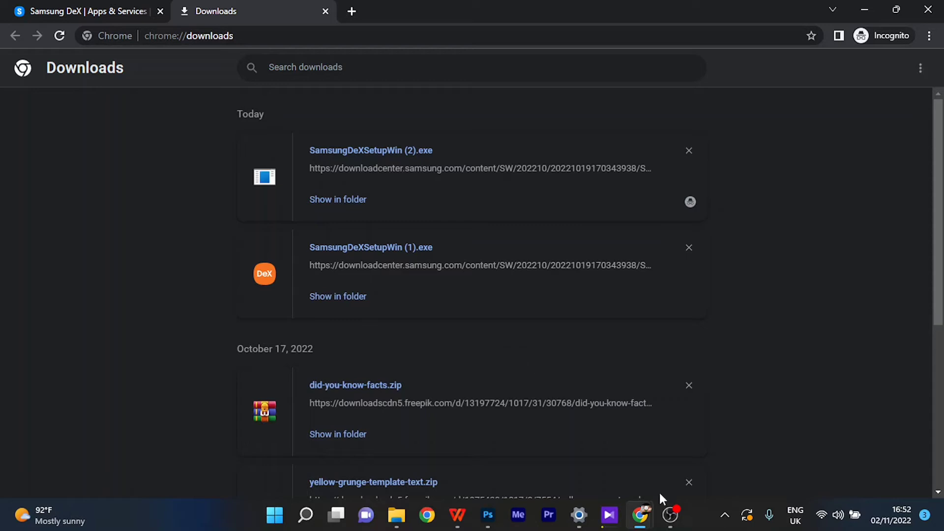
# Step: Locate the SamsungDeXSetupWin (2) installer in the Explorer Downloads folder and view its options
pyautogui.moveTo(662, 525)
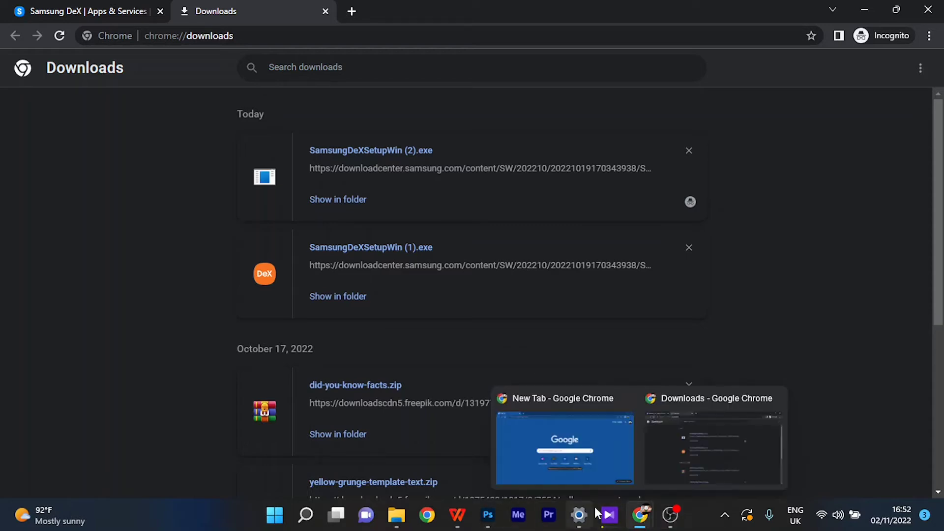
pyautogui.moveTo(396, 515)
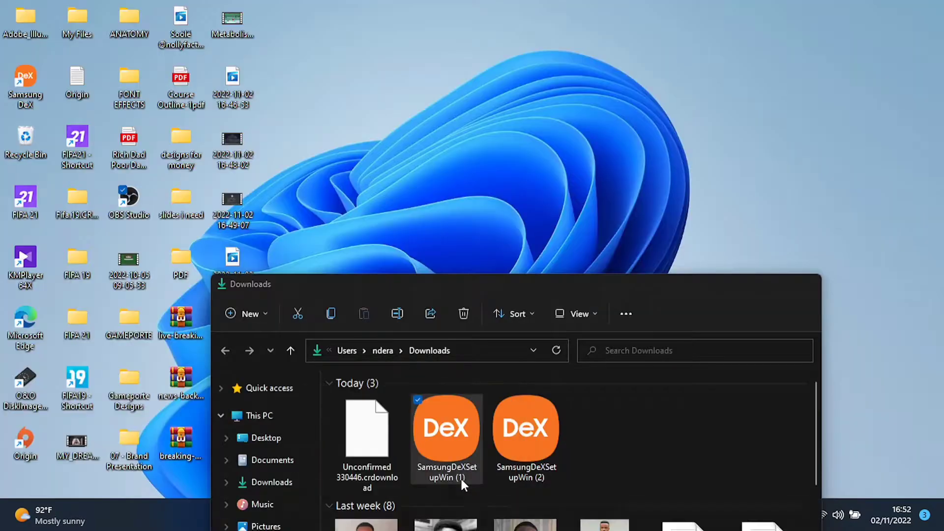
pyautogui.click(462, 479)
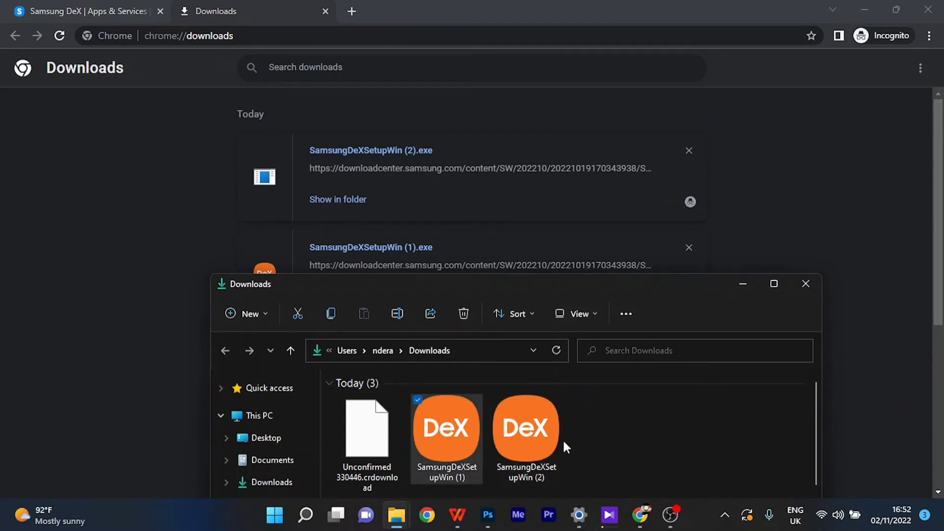
pyautogui.click(538, 444)
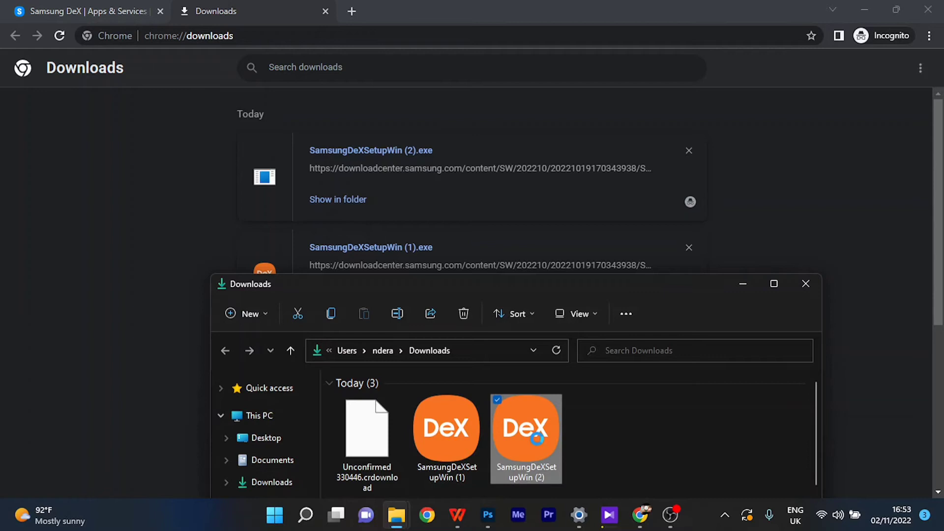
pyautogui.rightClick(537, 439)
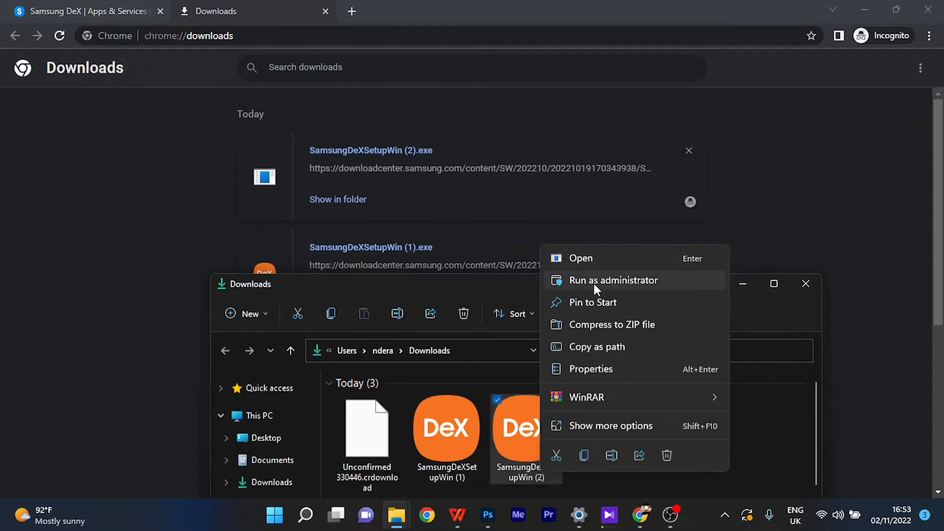
# Step: Minimize the browser and Downloads windows and close the New Tab window to reveal the desktop
pyautogui.click(829, 217)
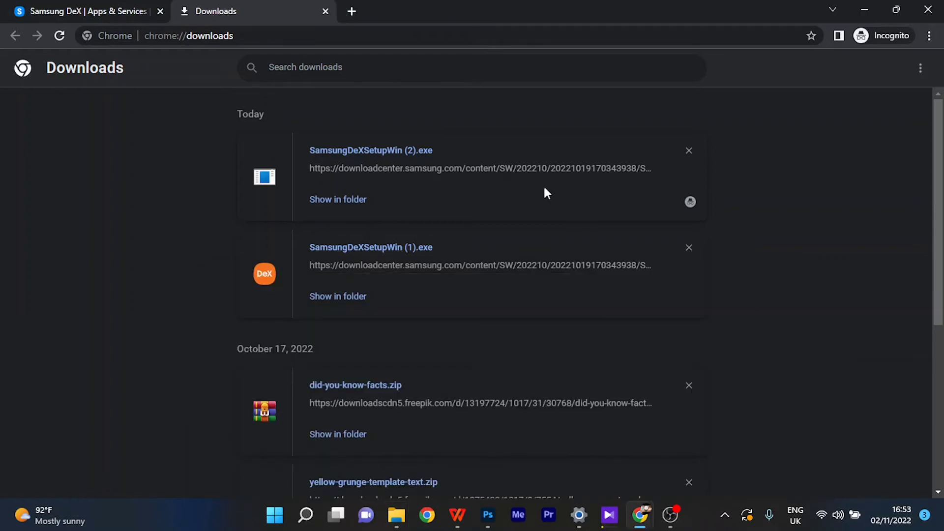
pyautogui.click(859, 2)
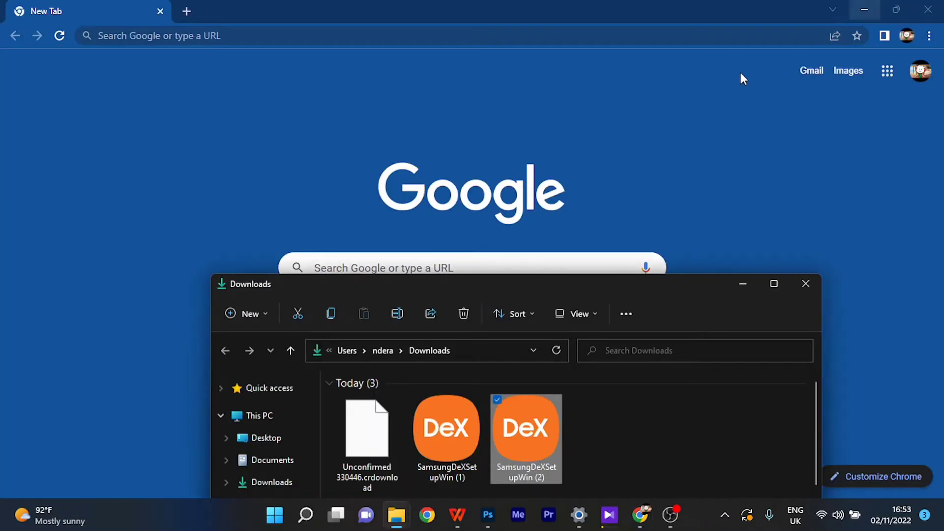
pyautogui.click(734, 280)
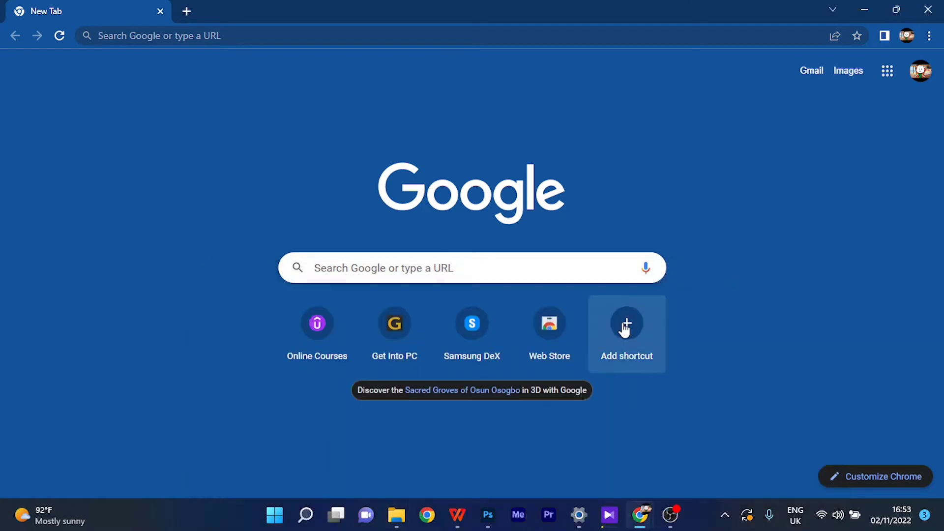
pyautogui.click(937, 10)
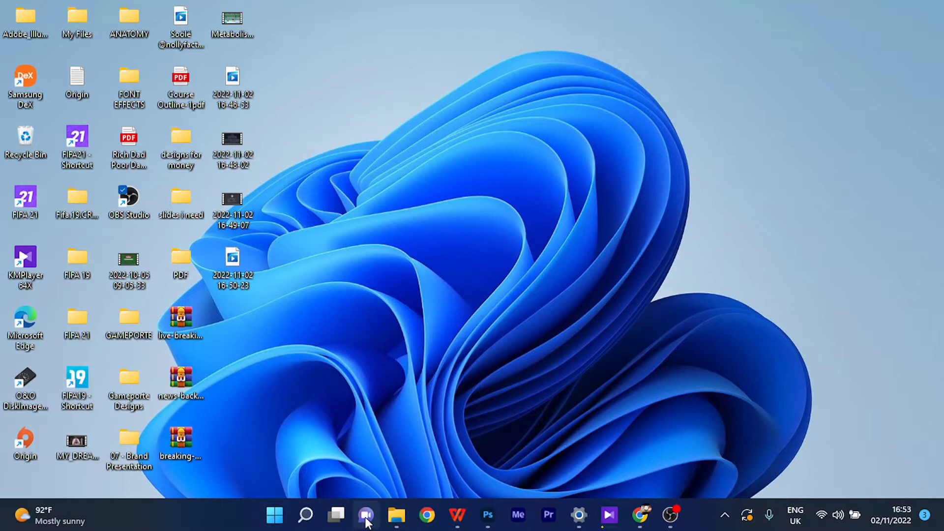
# Step: Bring back the incognito Samsung DeX page and scroll to the footnotes below the Windows download button
pyautogui.click(639, 515)
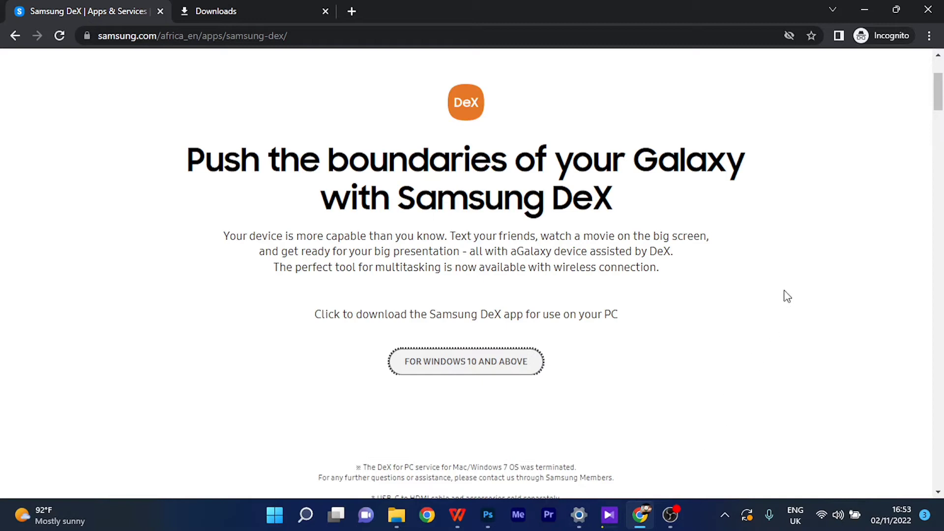
pyautogui.scroll(2, 734, 350)
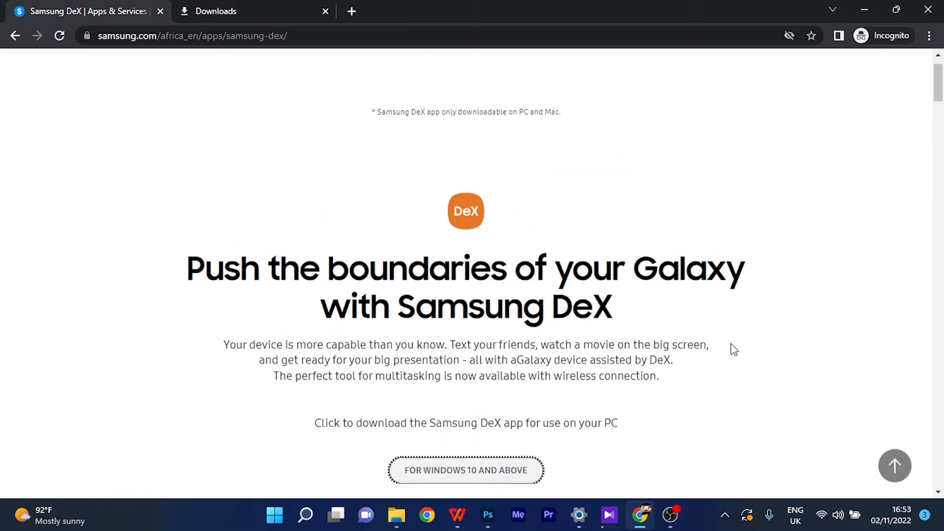
pyautogui.scroll(-2, 733, 349)
pyautogui.scroll(2, 733, 348)
pyautogui.scroll(-4, 733, 350)
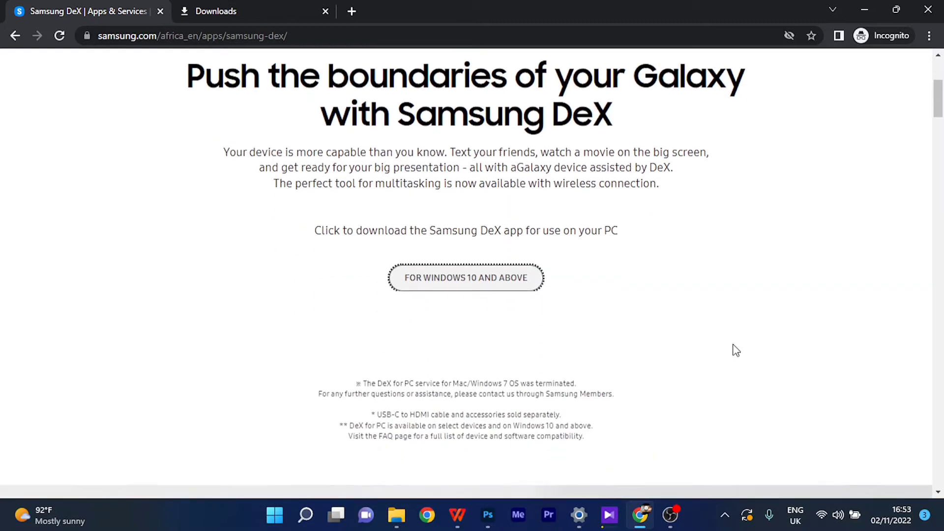
pyautogui.scroll(-1, 735, 350)
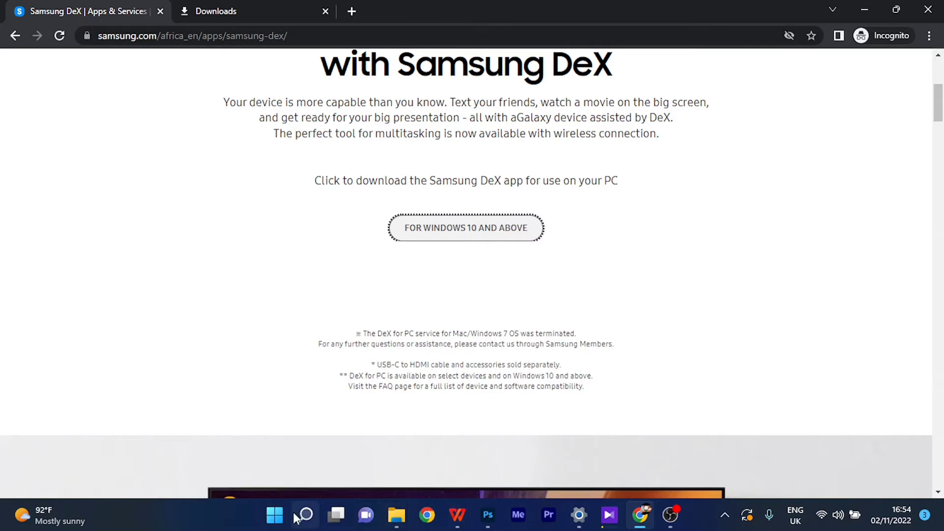
# Step: Launch Samsung DeX from the Start menu's Recommended list to show the phone's desktop
pyautogui.click(274, 520)
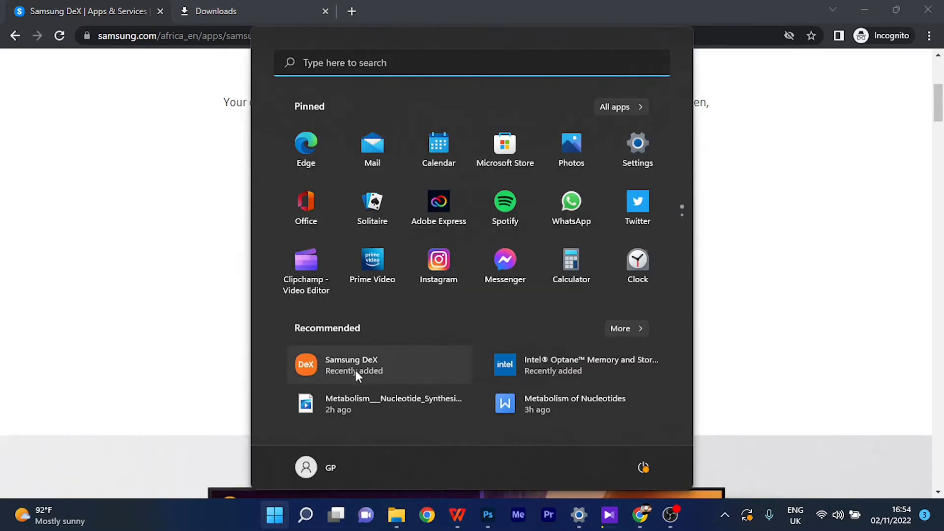
pyautogui.click(403, 370)
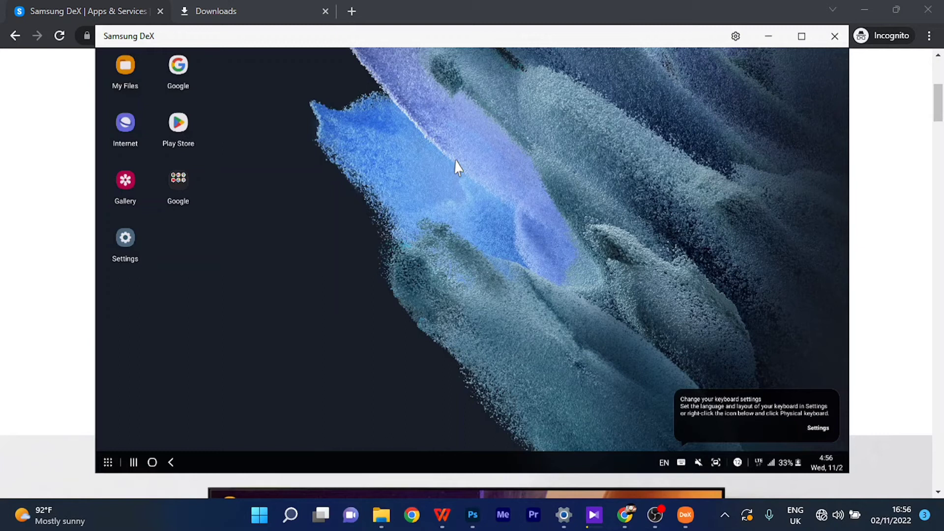
# Step: Maximize the DeX window and show the phone's Apps screen with Calculator, Netflix and Spotify
pyautogui.click(801, 37)
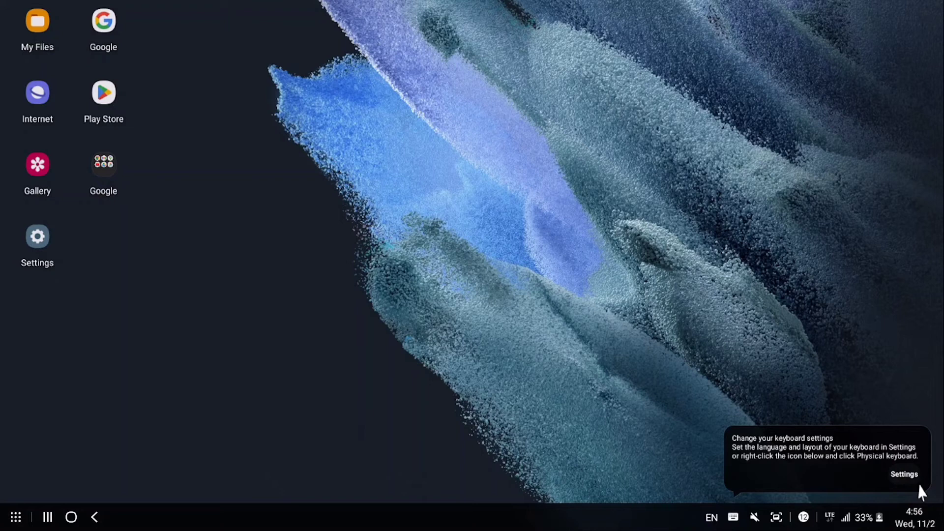
pyautogui.click(15, 517)
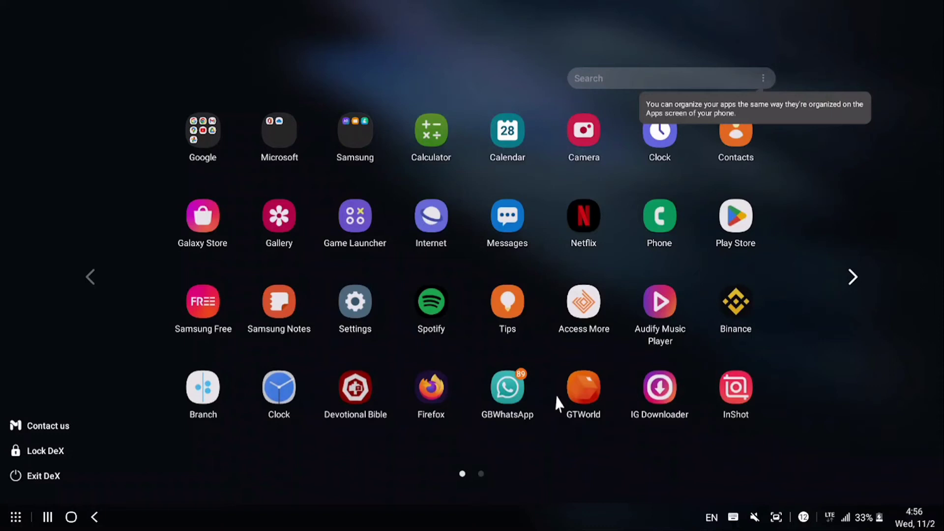
pyautogui.scroll(-1, 557, 403)
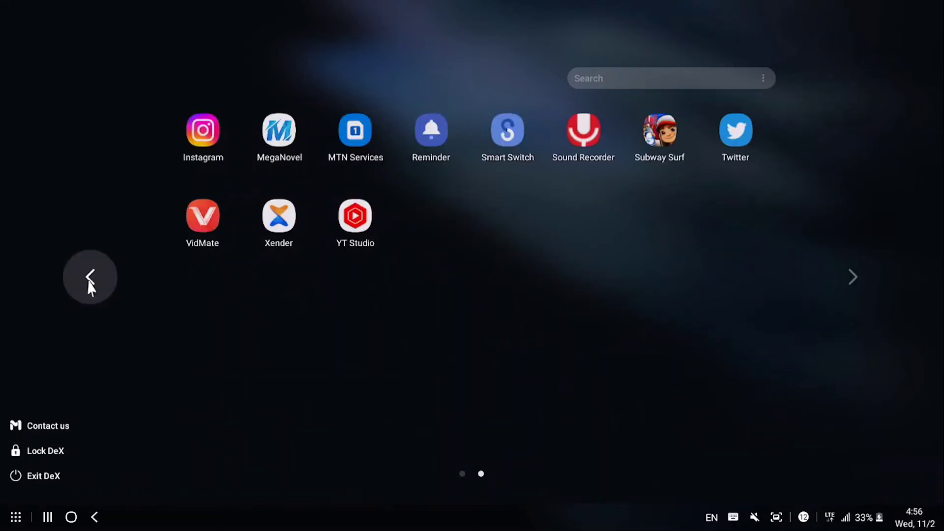
pyautogui.click(91, 279)
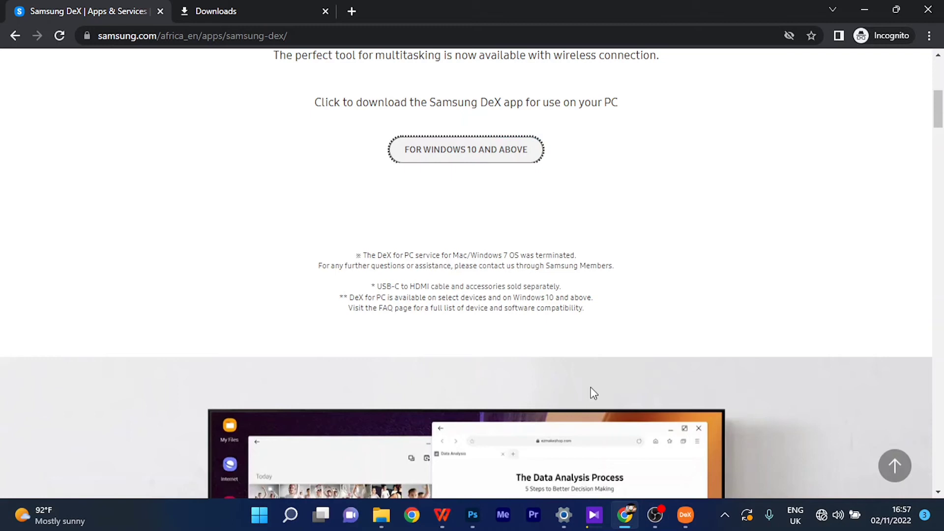
# Step: Scroll the samsung.com DeX page down to the 'Bring Samsung DeX to your computer' heading
pyautogui.scroll(-8, 591, 388)
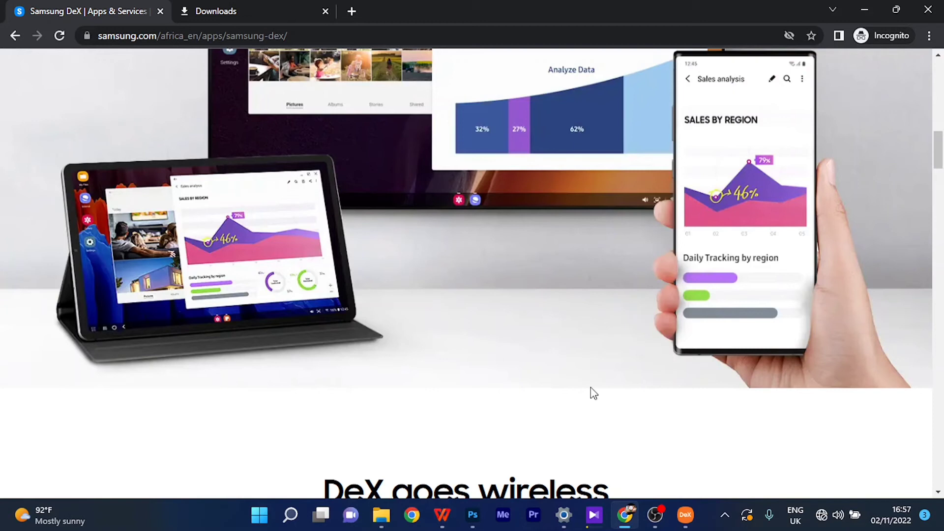
pyautogui.scroll(-10, 593, 393)
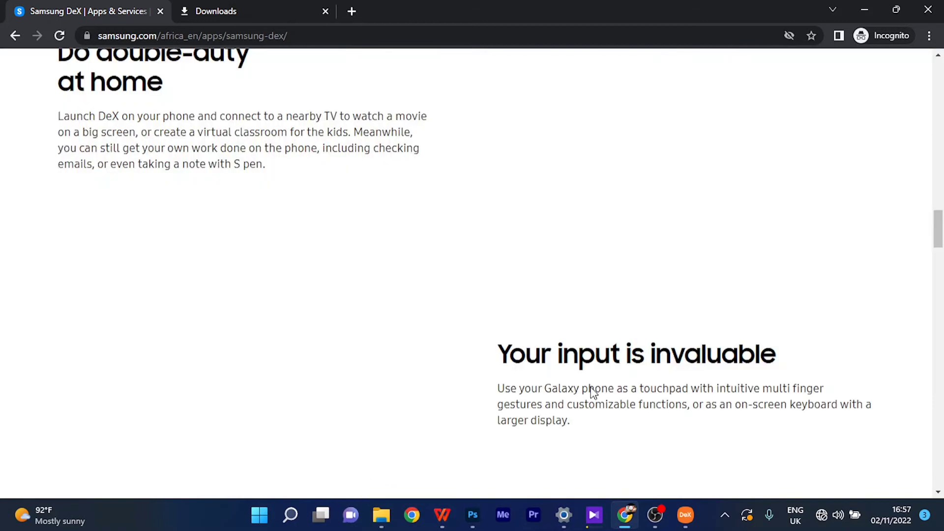
pyautogui.scroll(-6, 593, 392)
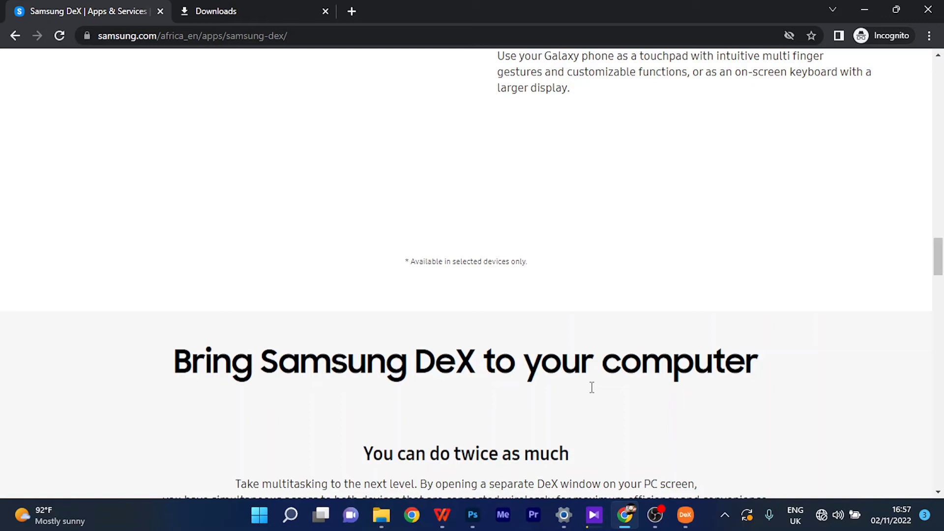
# Step: Highlight the 'You can do twice as much' paragraph and zoom the page to 110%
pyautogui.scroll(-5, 592, 388)
pyautogui.tripleClick(345, 276)
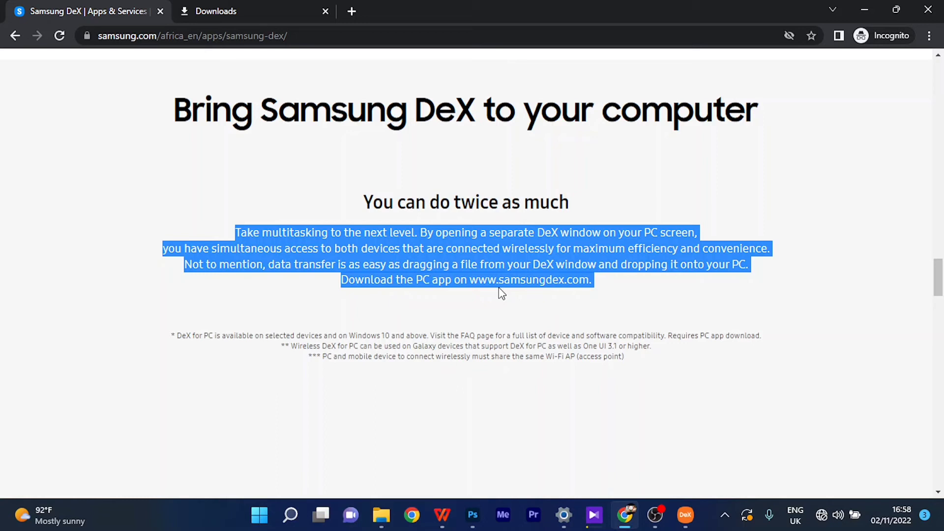
pyautogui.scroll(-3, 500, 315)
pyautogui.hotkey('ctrl', '+')
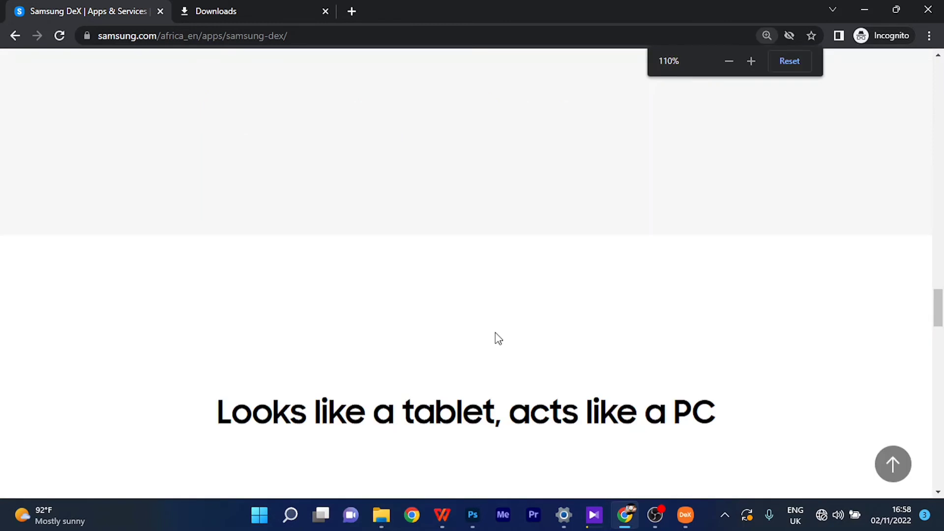
pyautogui.scroll(-5, 498, 338)
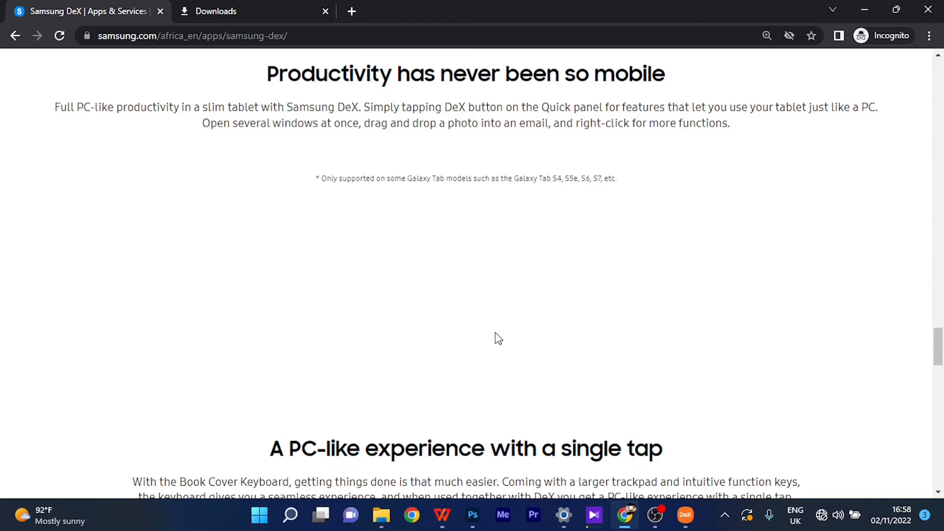
pyautogui.scroll(15, 498, 337)
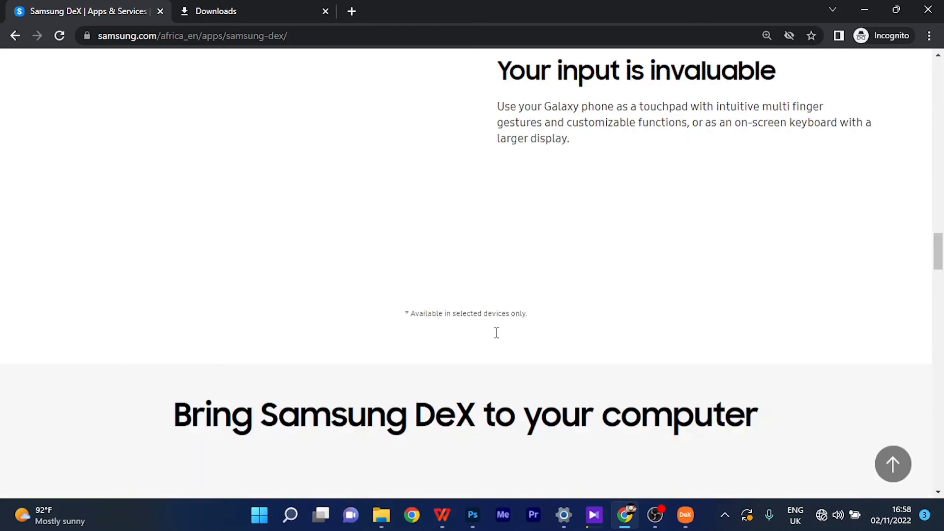
pyautogui.scroll(10, 639, 386)
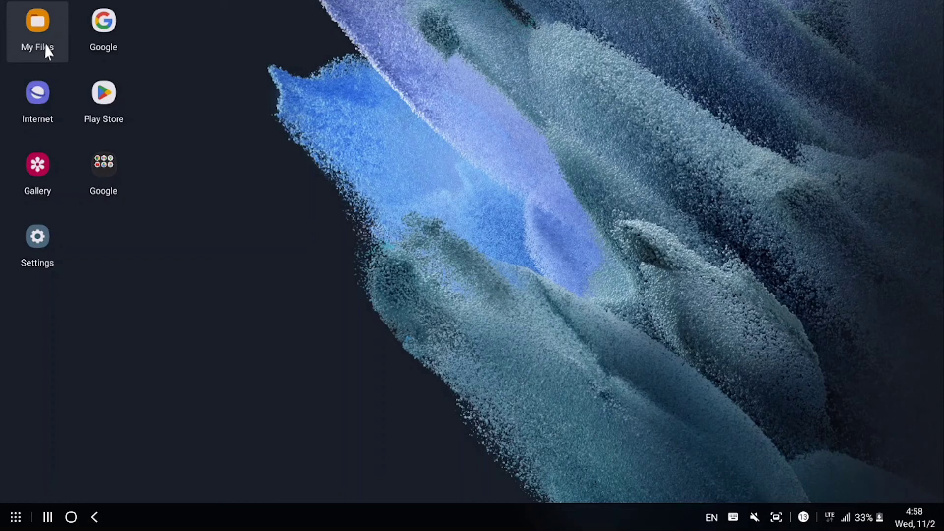
# Step: Open My Files on the phone's audio files and restore DeX from full screen to a window
pyautogui.doubleClick(47, 51)
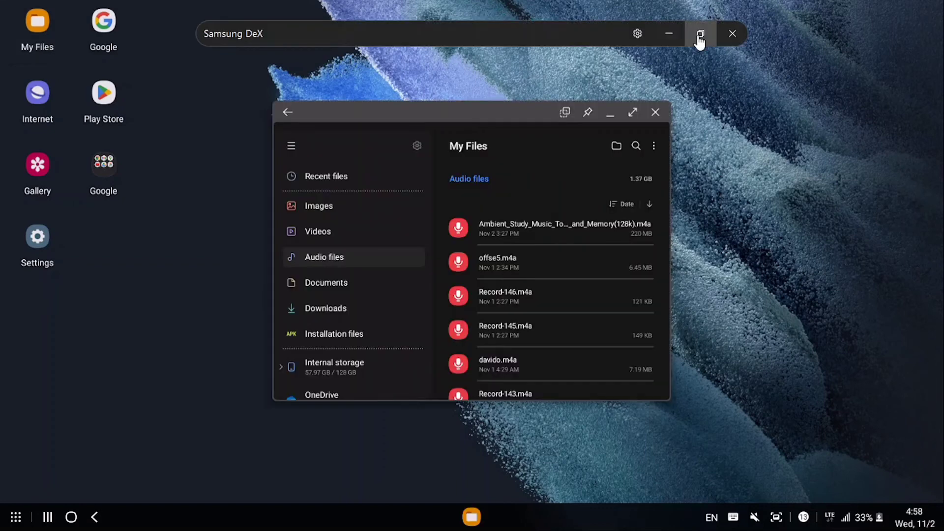
pyautogui.click(700, 35)
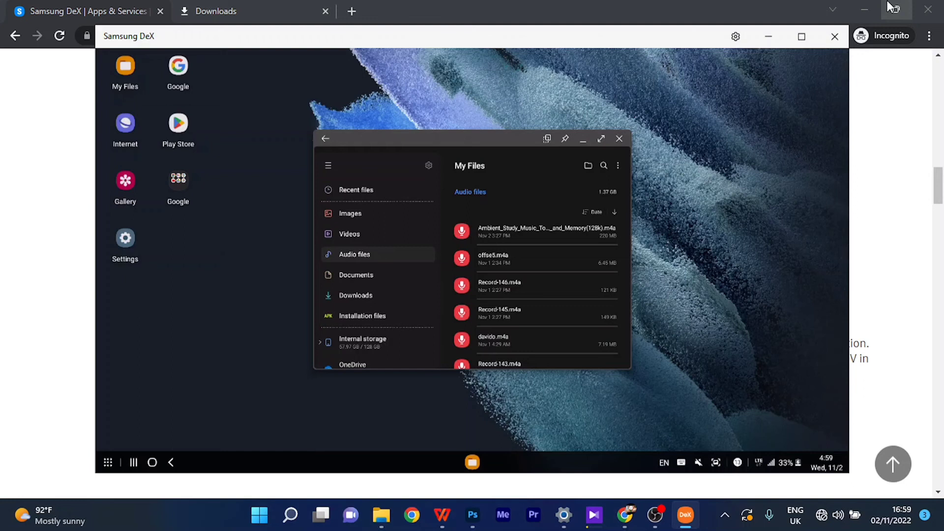
# Step: Minimize Chrome, then hide the DeX window with Win+D to show the Windows desktop
pyautogui.click(889, 4)
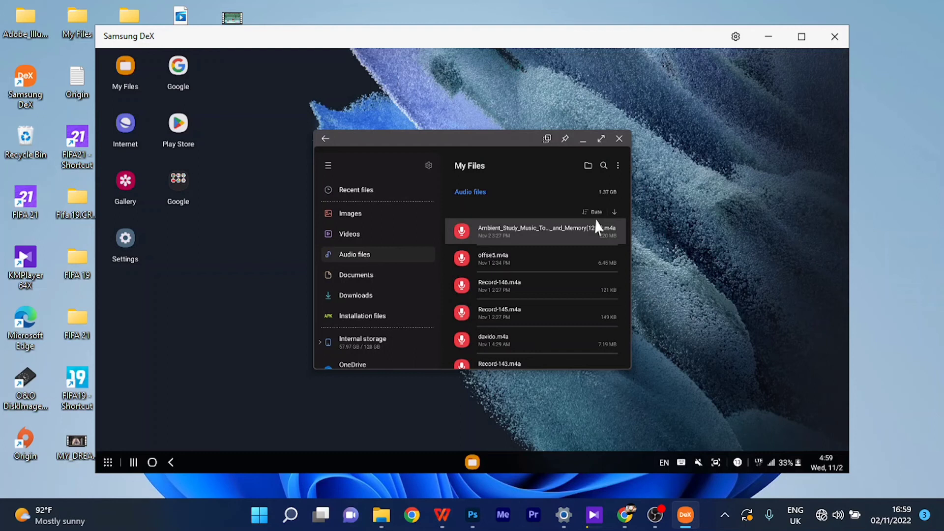
pyautogui.press('super+d')
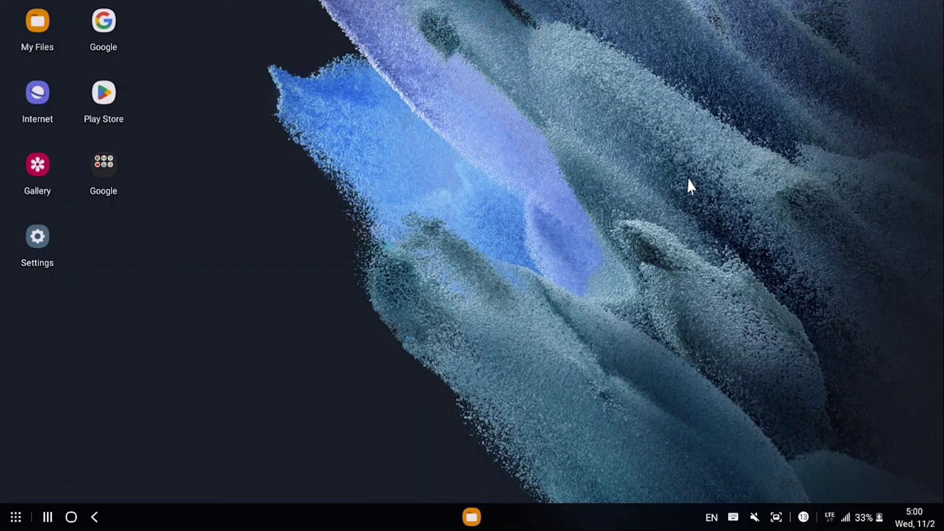
pyautogui.moveTo(651, 7)
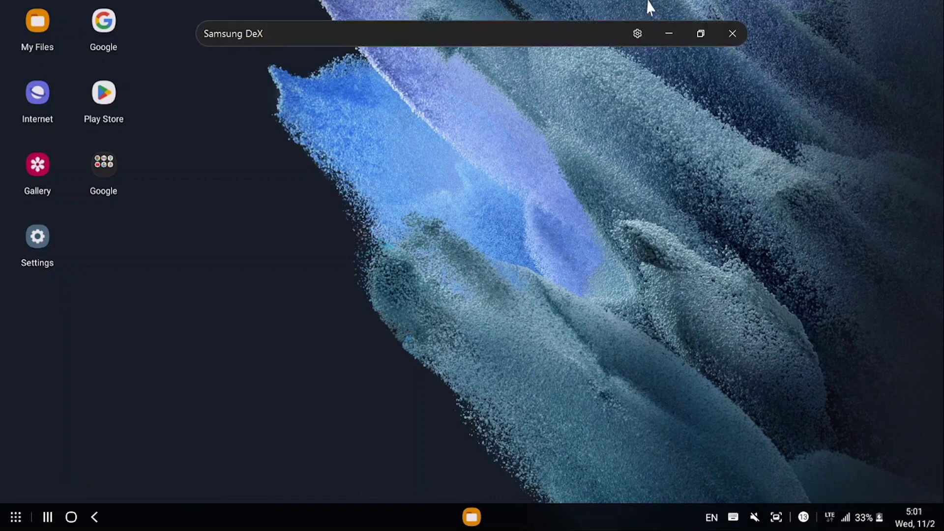